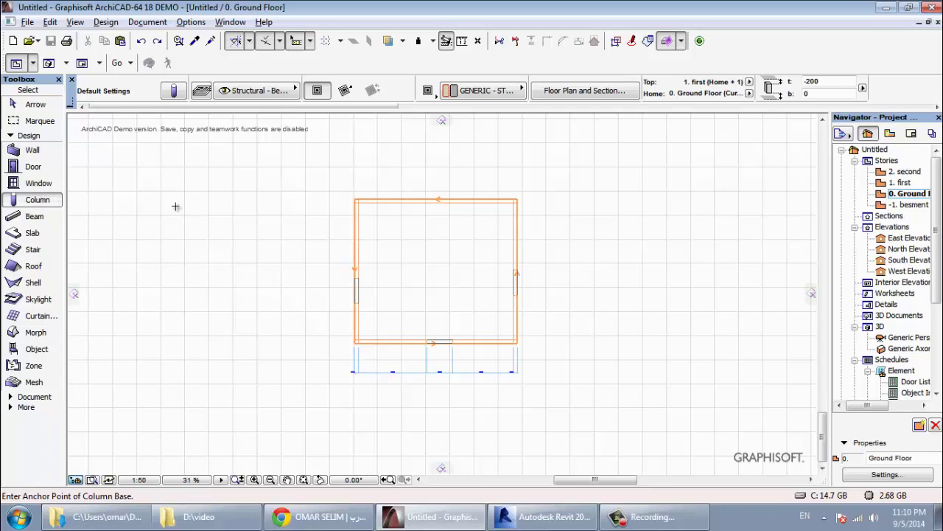
# Step: In the column default settings, keep Ground Floor as home story and link the column top to the second story
pyautogui.click(163, 90)
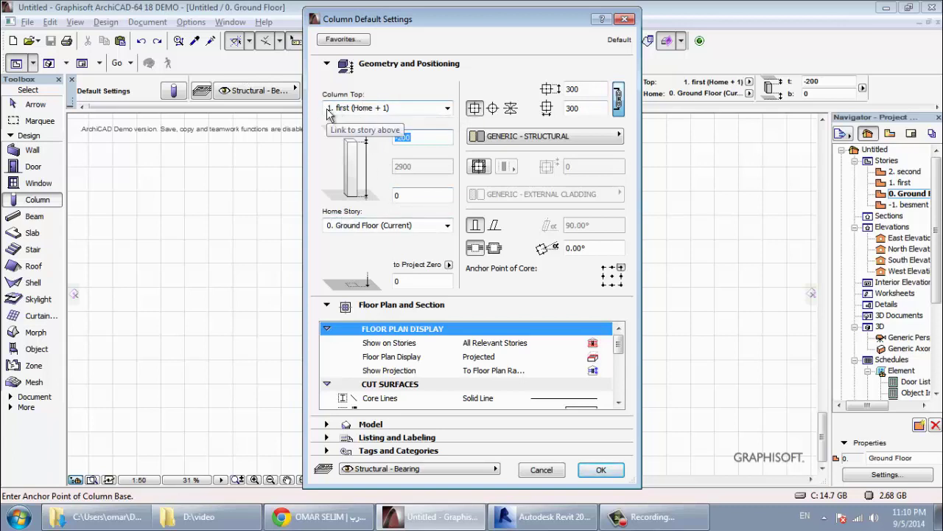
pyautogui.click(393, 226)
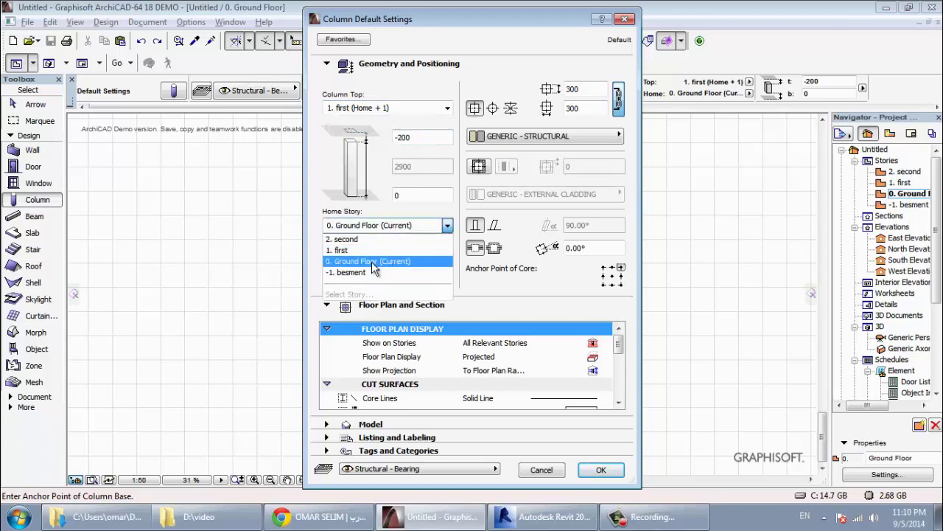
pyautogui.click(353, 262)
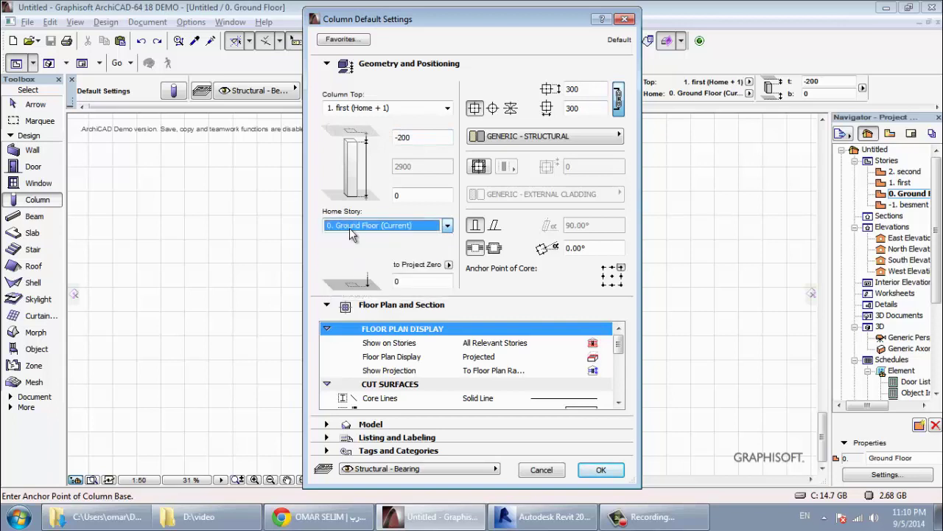
pyautogui.click(395, 109)
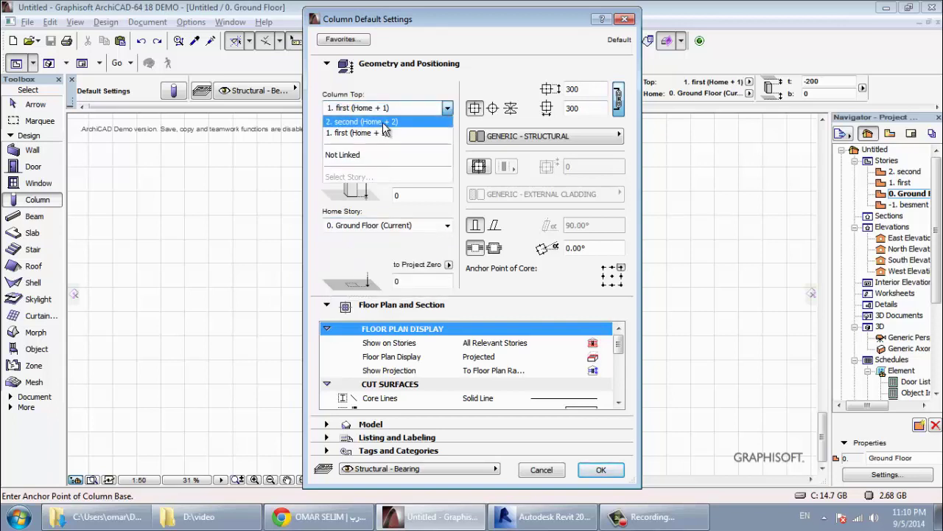
pyautogui.click(376, 121)
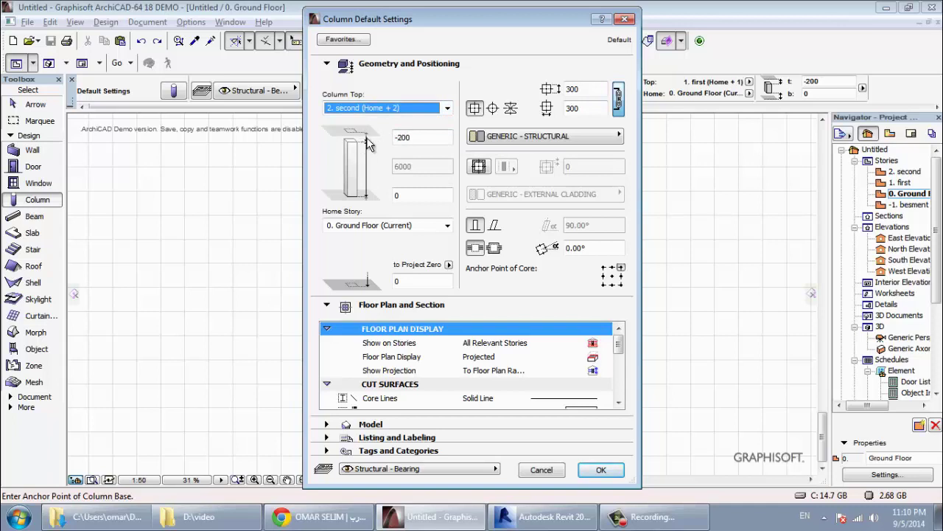
# Step: Set both the column's top offset and its bottom offset to 200
pyautogui.moveTo(421, 137); pyautogui.dragTo(391, 133)
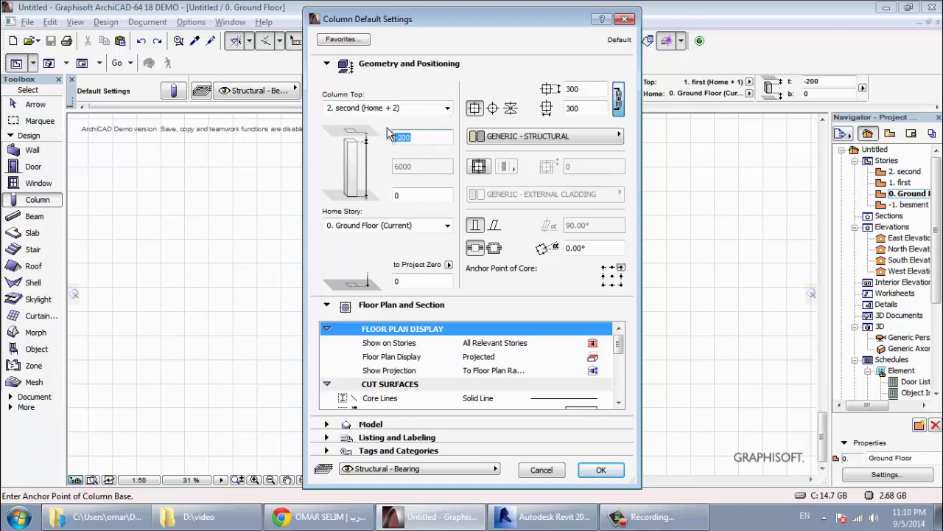
pyautogui.write('200')
pyautogui.click(426, 194)
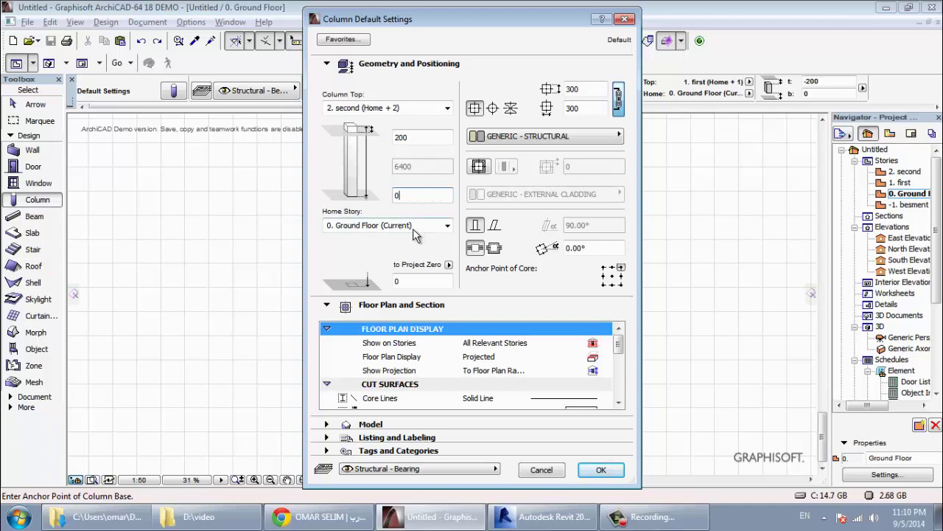
pyautogui.moveTo(421, 199); pyautogui.dragTo(388, 193)
pyautogui.write('200')
pyautogui.press('Tab')
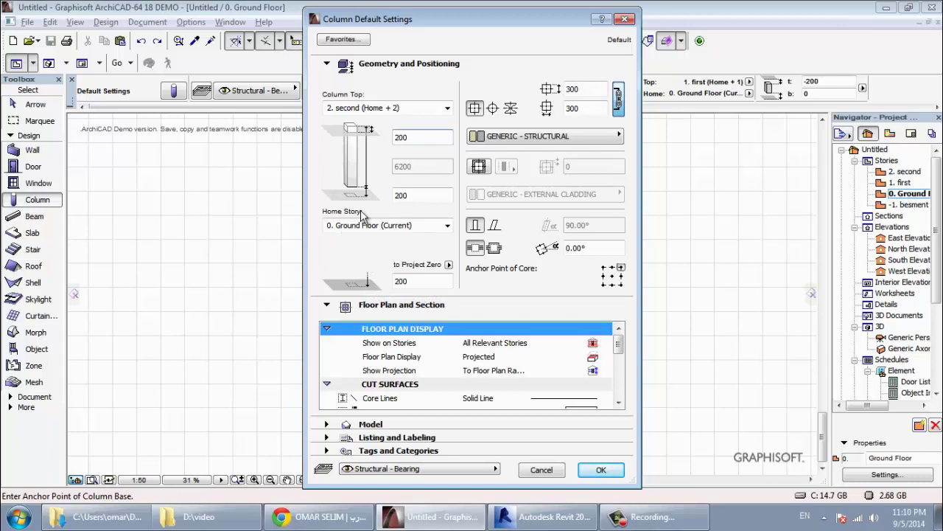
# Step: Set the rectangular column's core dimensions to 600 by 400, with the two dimensions unlinked
pyautogui.doubleClick(581, 90)
pyautogui.write('6')
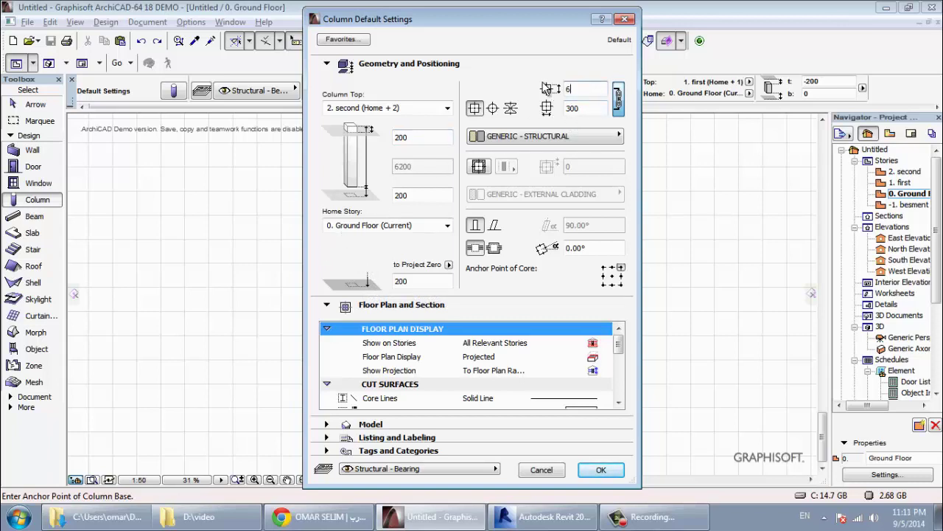
pyautogui.write('00')
pyautogui.press('Tab')
pyautogui.write('500')
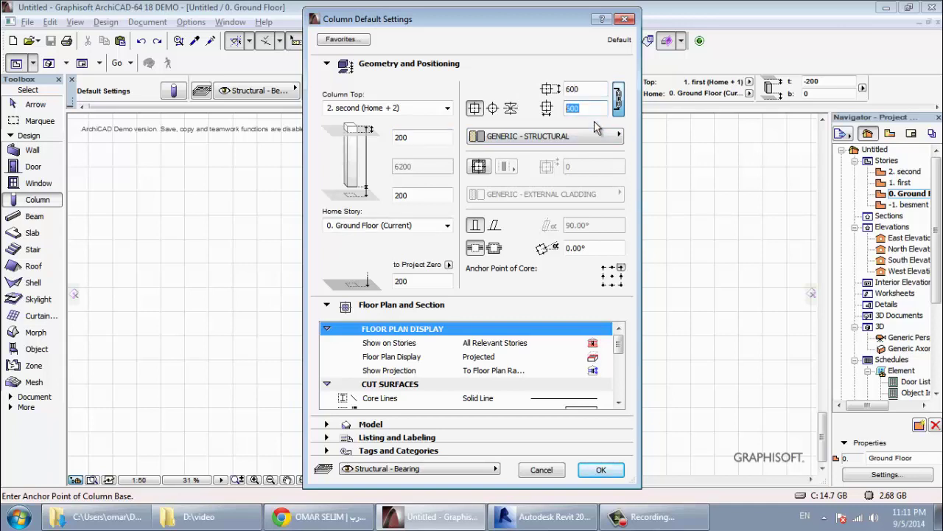
pyautogui.click(619, 101)
pyautogui.click(618, 101)
pyautogui.write('400')
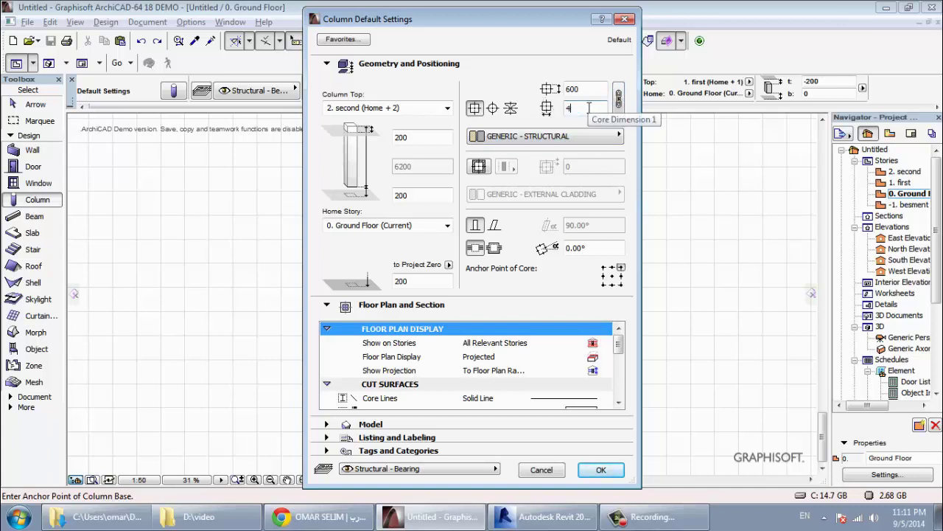
pyautogui.click(590, 88)
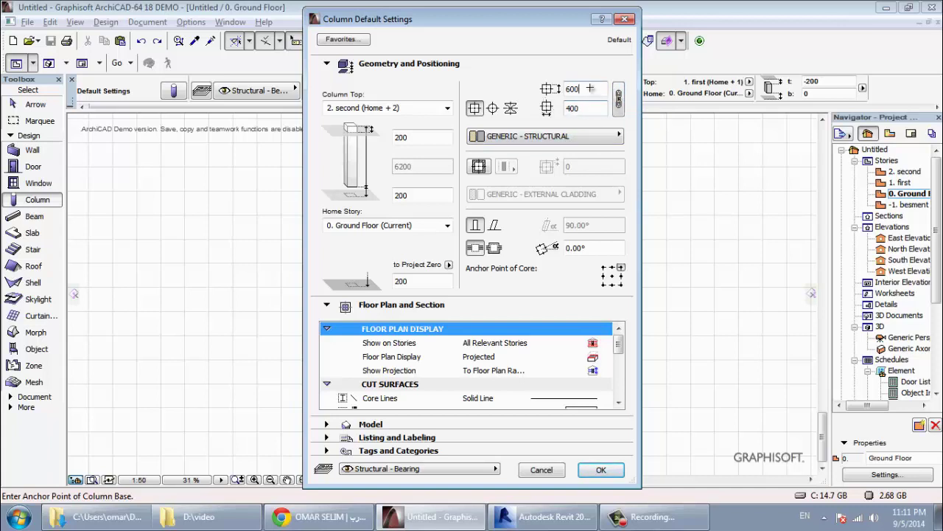
# Step: Try the circular section with a 500 dimension and the custom profile section, and return to the rectangular section
pyautogui.click(492, 108)
pyautogui.doubleClick(573, 88)
pyautogui.write('500')
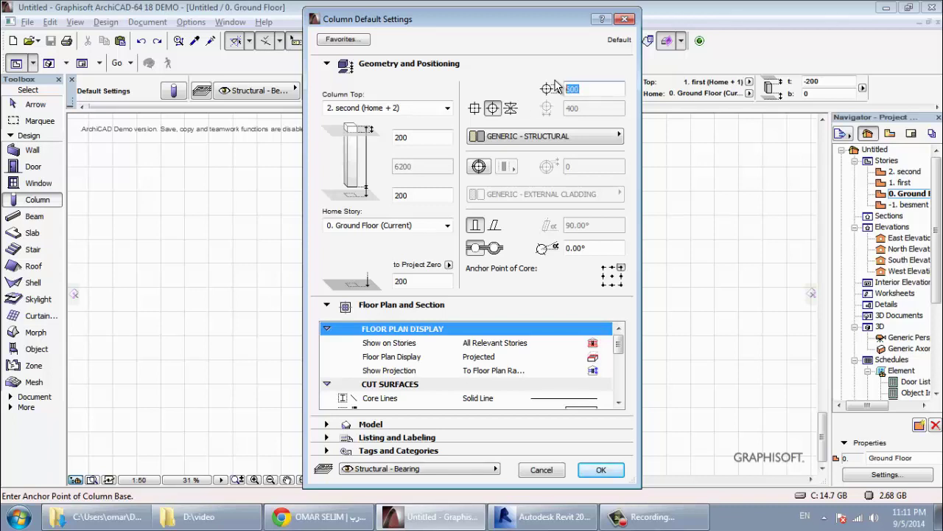
pyautogui.click(518, 108)
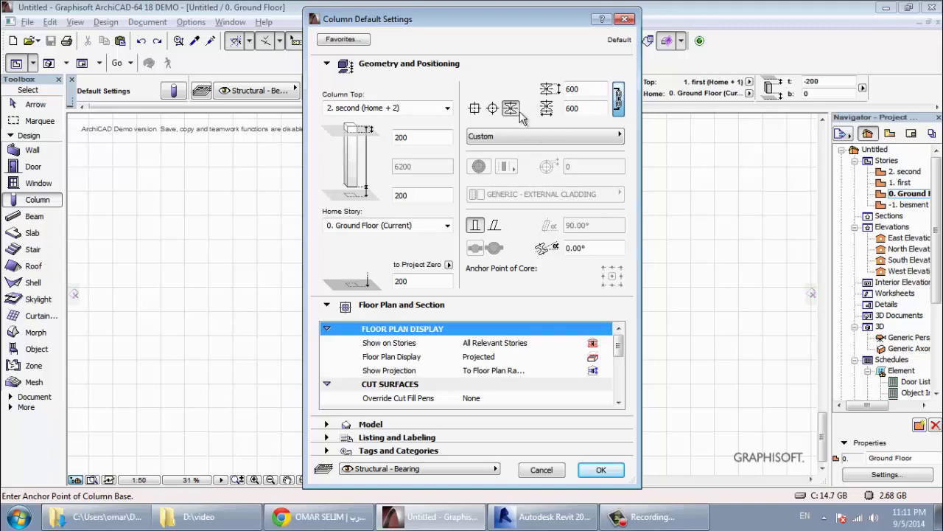
pyautogui.click(475, 108)
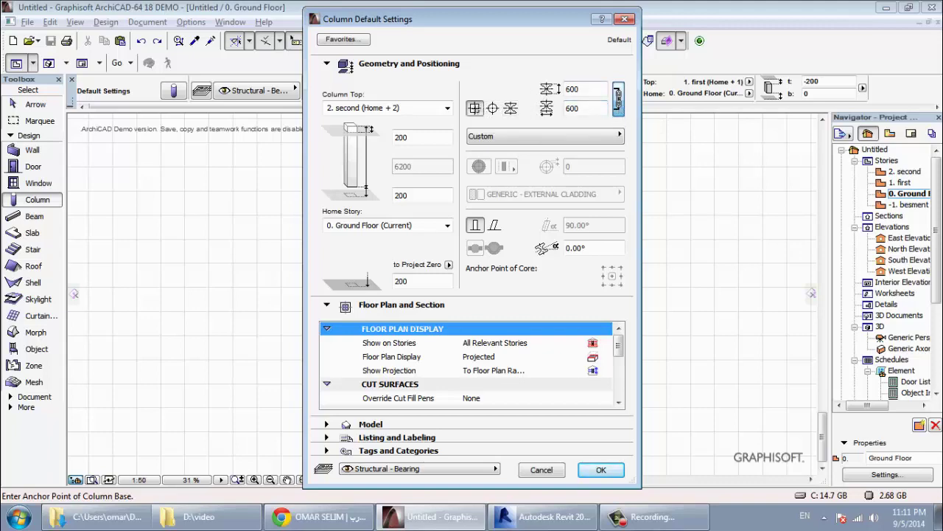
# Step: Try the slanted column option, return to vertical, and set the core's anchor point to its upper-left corner
pyautogui.click(614, 137)
pyautogui.click(558, 200)
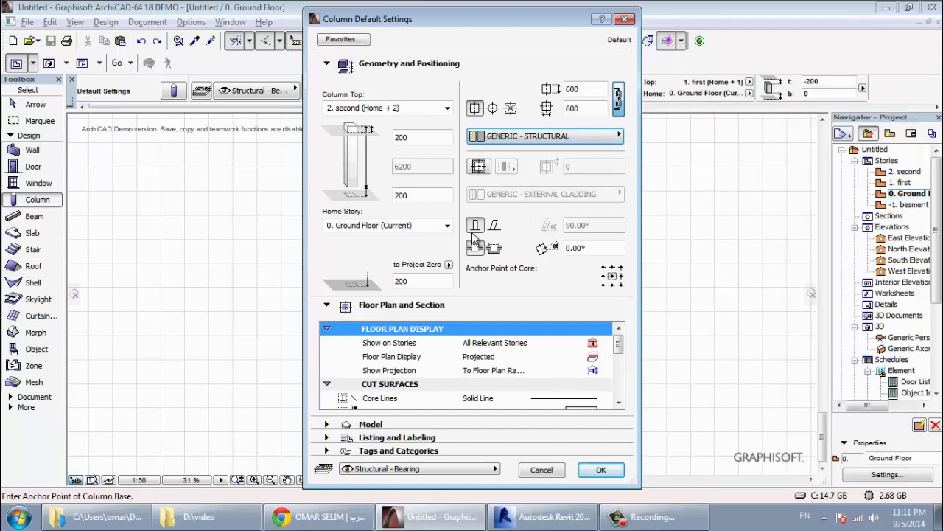
pyautogui.click(493, 225)
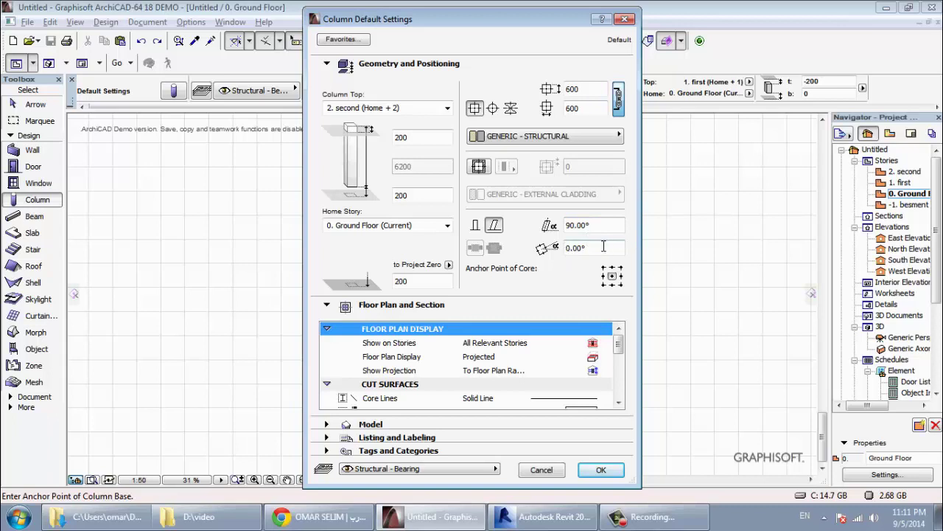
pyautogui.click(477, 227)
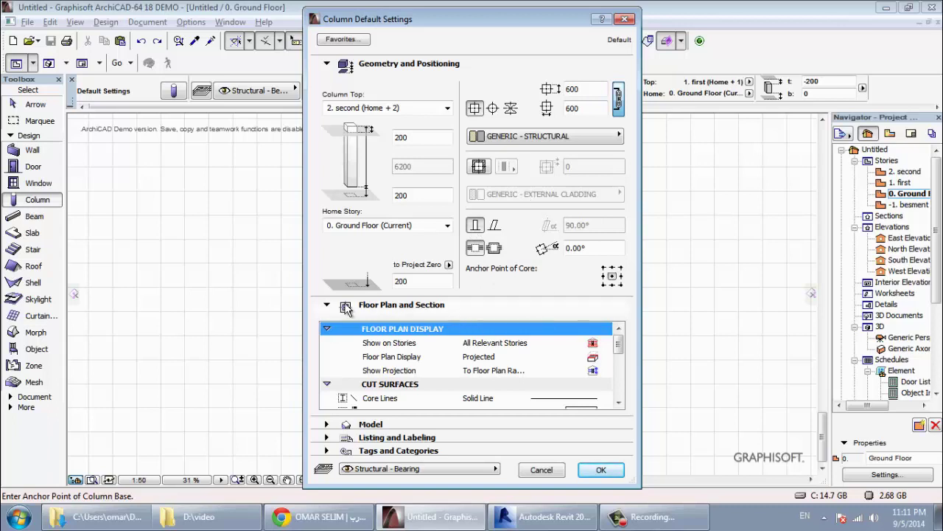
pyautogui.click(621, 268)
pyautogui.click(602, 267)
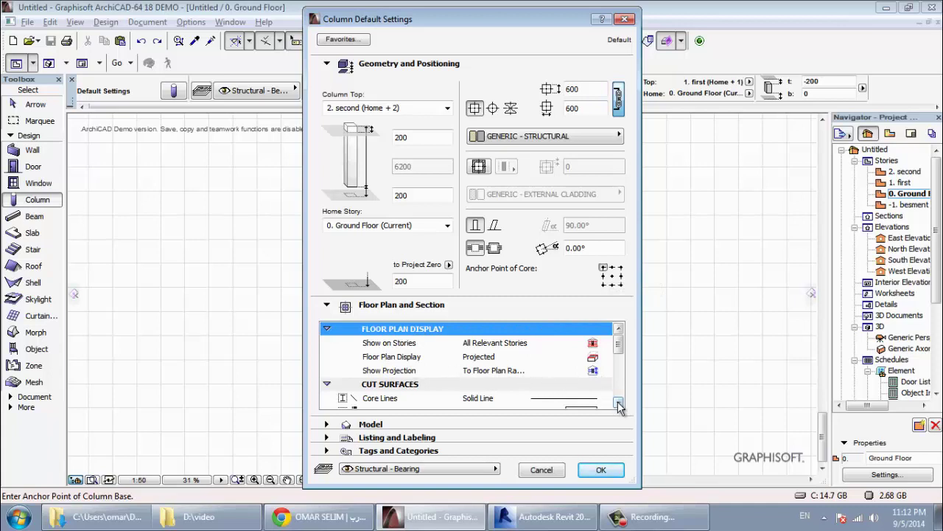
# Step: Examine the column's floor plan and section, model, listing and labeling, and tags and categories settings
pyautogui.moveTo(618, 403); pyautogui.dragTo(613, 401)
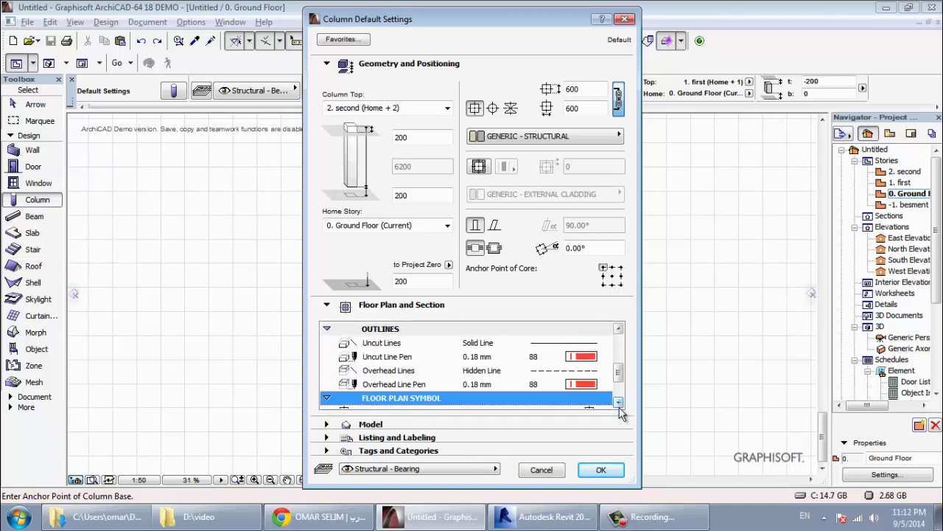
pyautogui.click(618, 402)
pyautogui.click(618, 402)
pyautogui.click(618, 402)
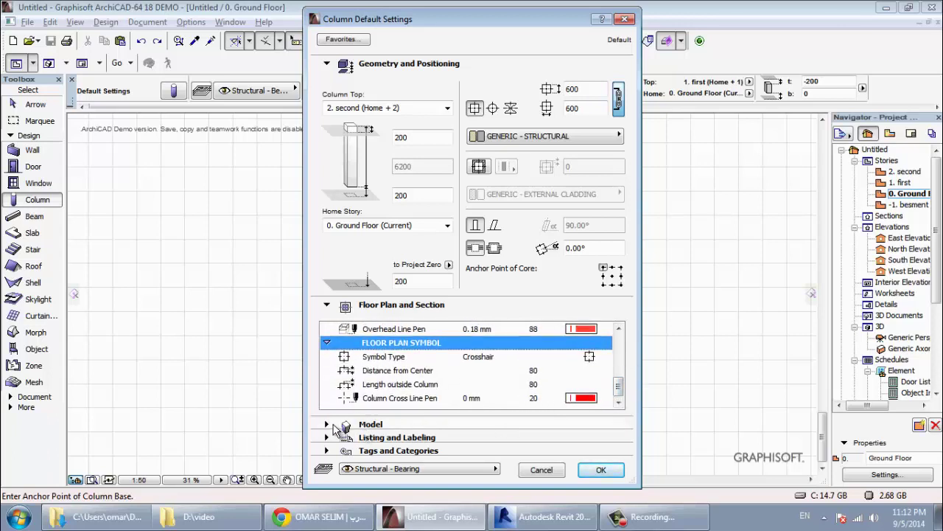
pyautogui.click(333, 426)
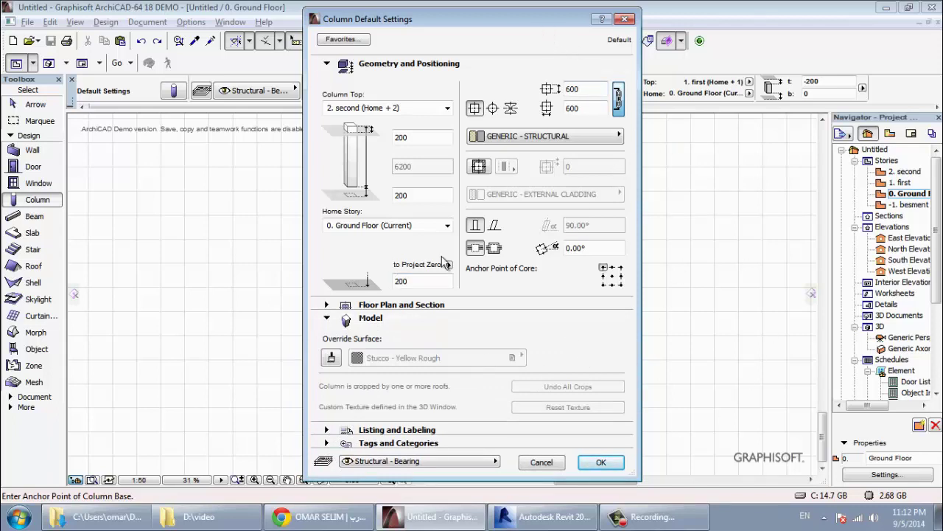
pyautogui.click(361, 318)
pyautogui.click(372, 331)
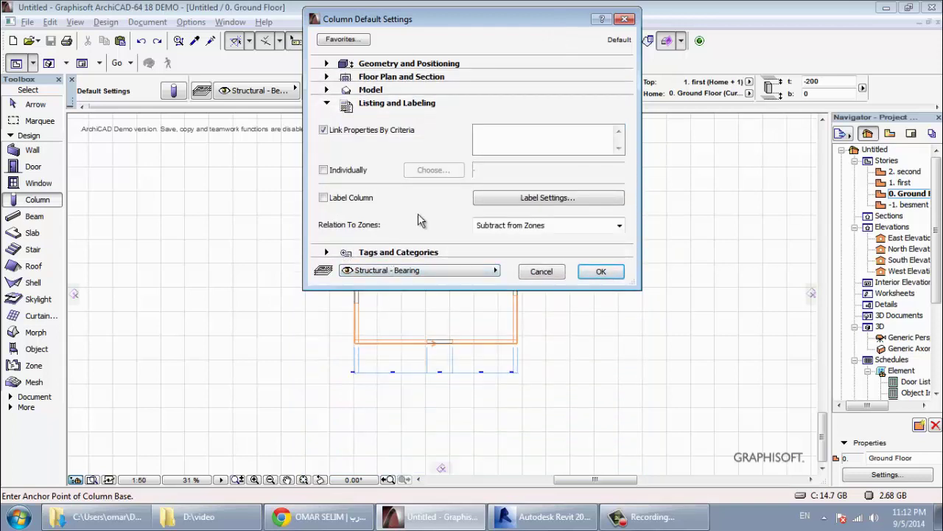
pyautogui.click(398, 253)
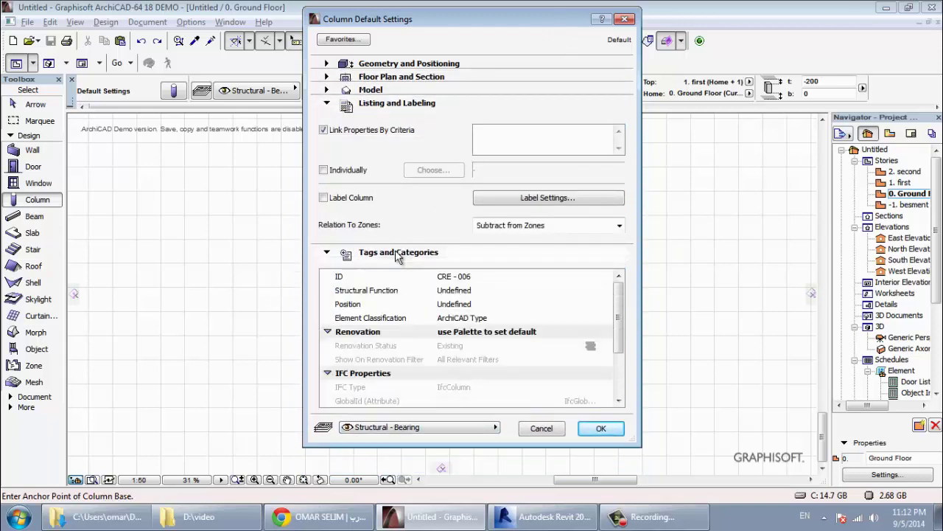
# Step: Accept the column defaults and place one column inside the room's upper-right area and one at the upper-left outer wall corner
pyautogui.click(599, 428)
pyautogui.scroll(5, 471, 236)
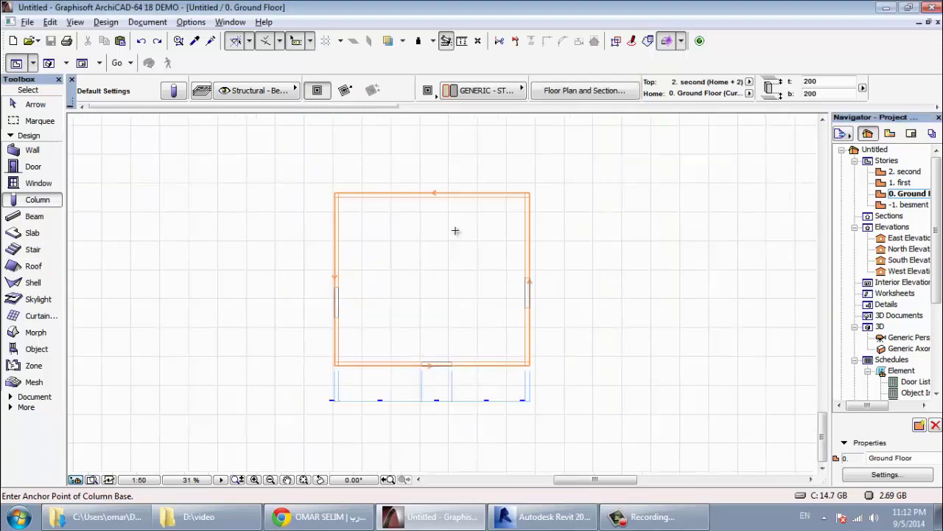
pyautogui.click(521, 173)
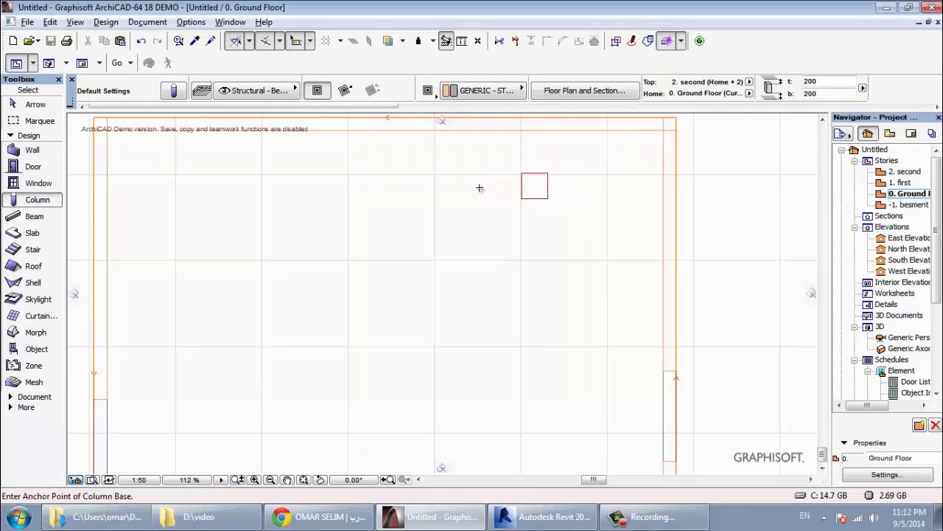
pyautogui.moveTo(197, 177); pyautogui.dragTo(249, 262, button='middle')
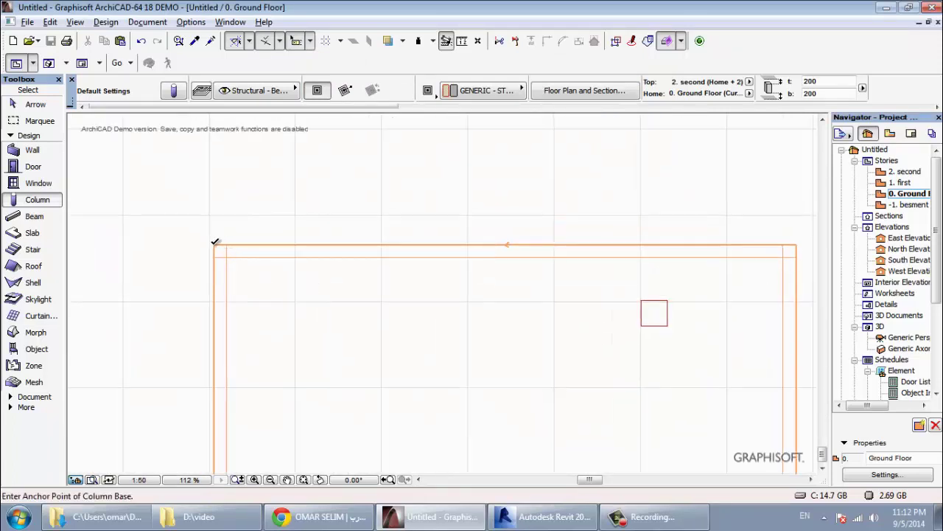
pyautogui.click(215, 243)
# Step: Place a third column inside the room near the left wall and leave the Column tool
pyautogui.scroll(-3, 346, 265)
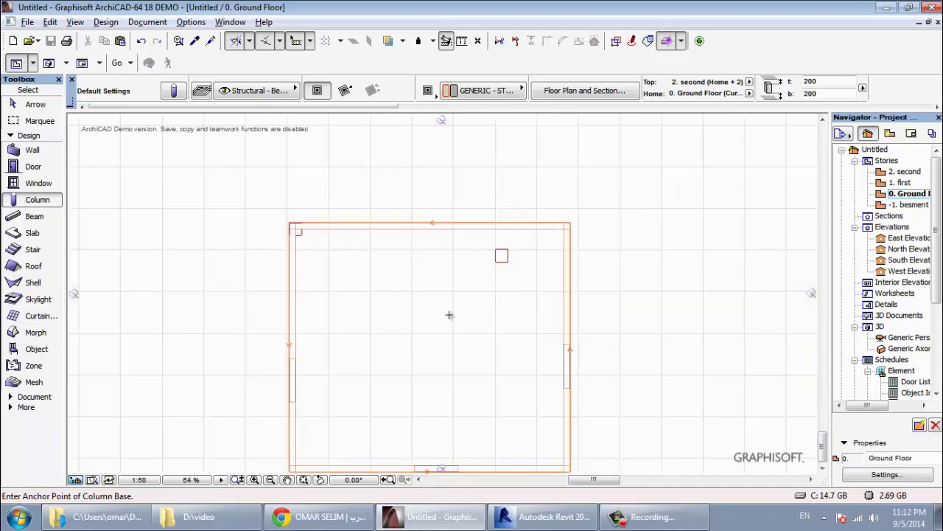
pyautogui.scroll(3, 449, 315)
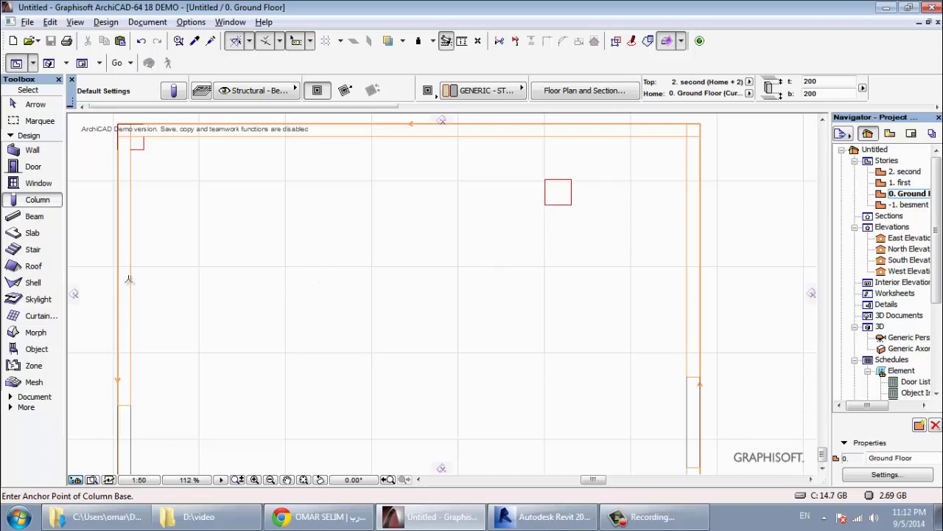
pyautogui.click(201, 267)
pyautogui.press('Escape')
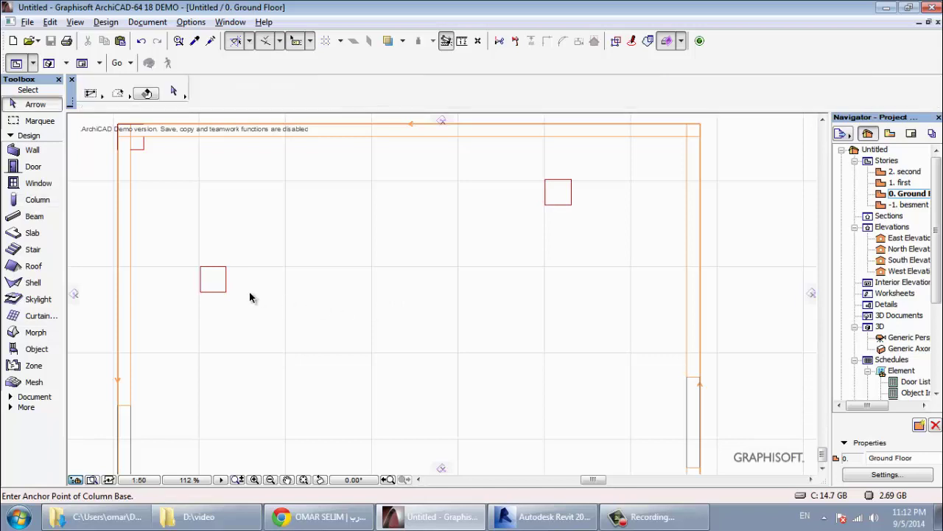
# Step: Select the free-standing column near the left wall and change its section from rectangular to circular
pyautogui.click(173, 237)
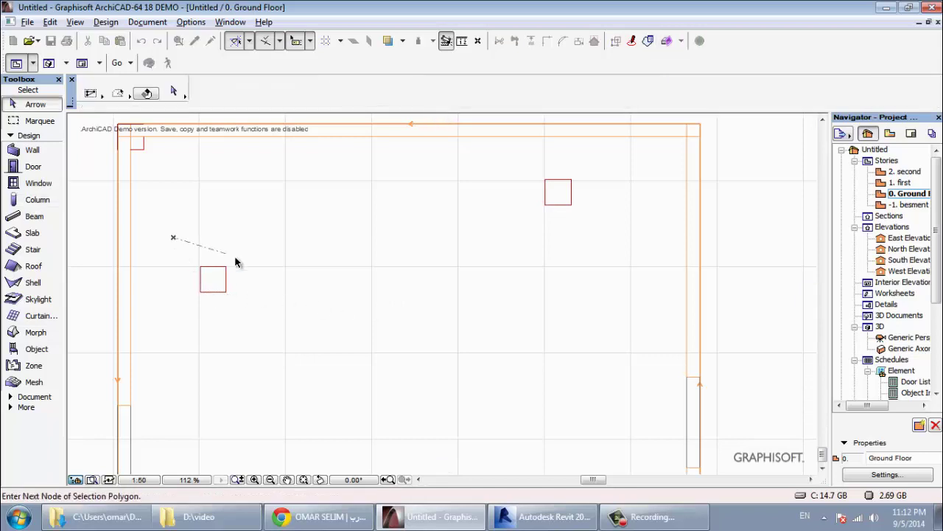
pyautogui.doubleClick(168, 344)
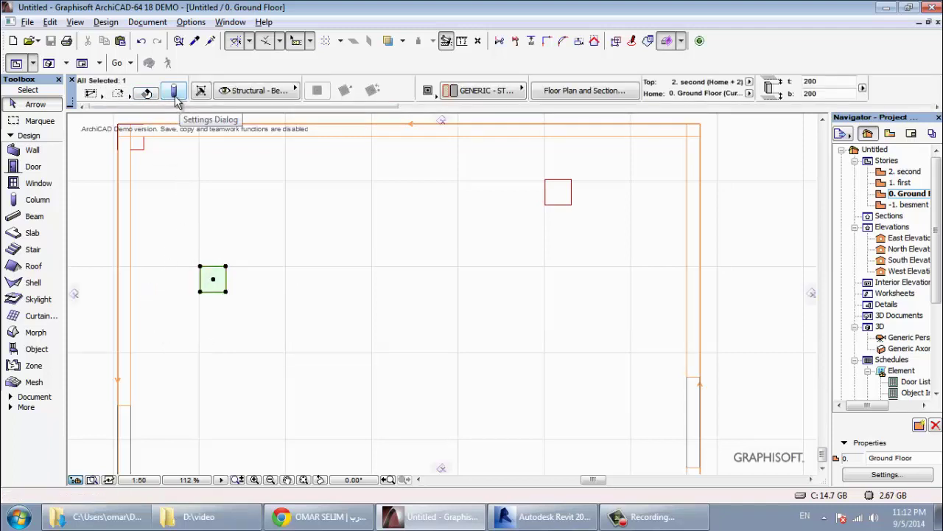
pyautogui.click(175, 95)
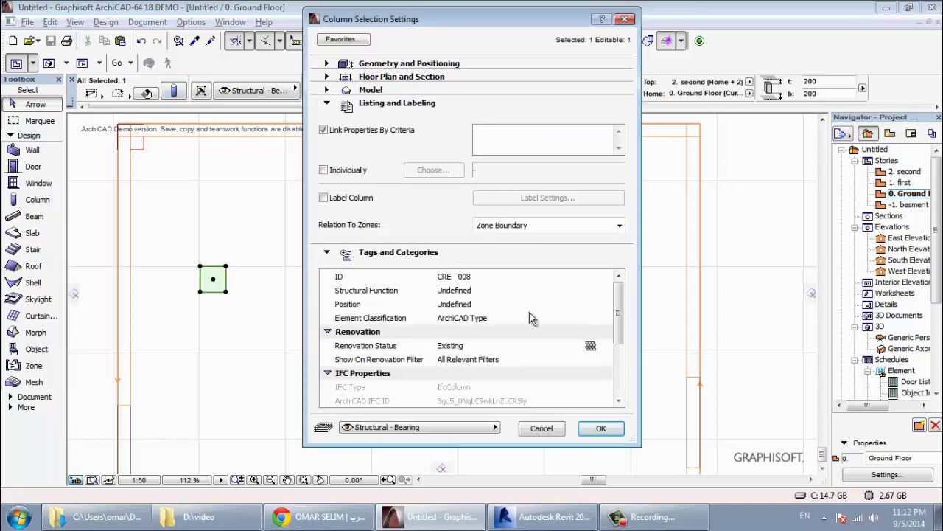
pyautogui.click(389, 65)
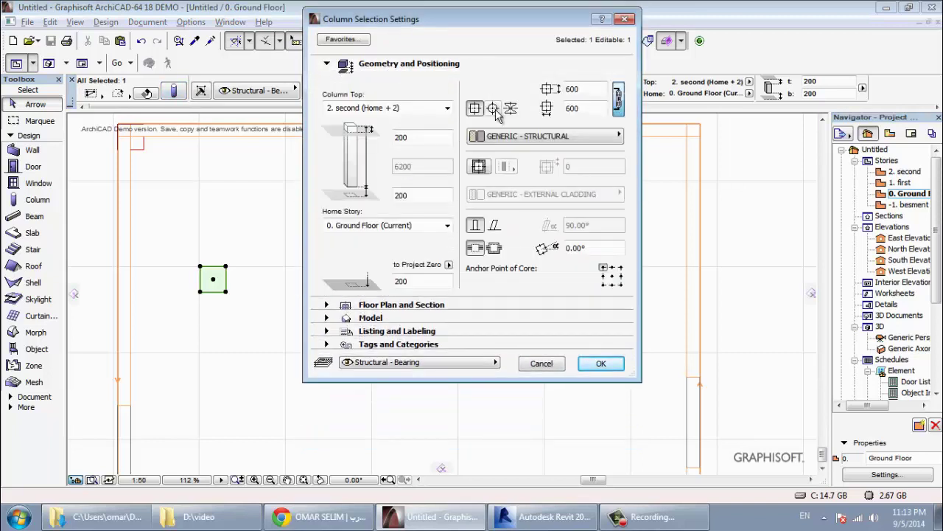
pyautogui.click(493, 109)
pyautogui.click(600, 363)
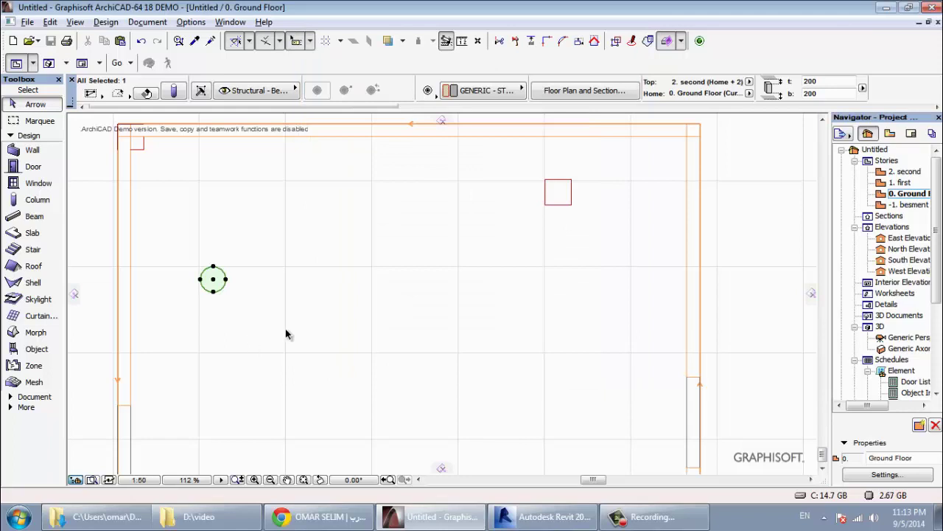
pyautogui.click(554, 314)
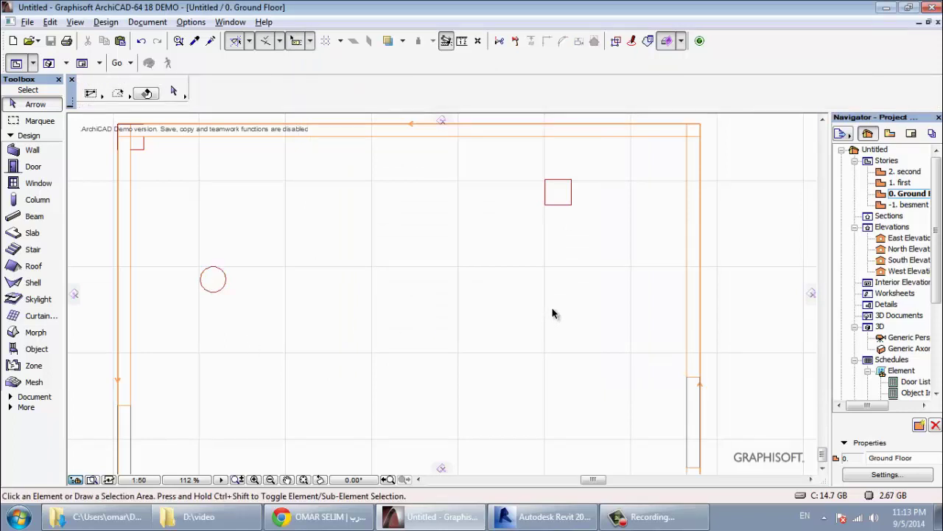